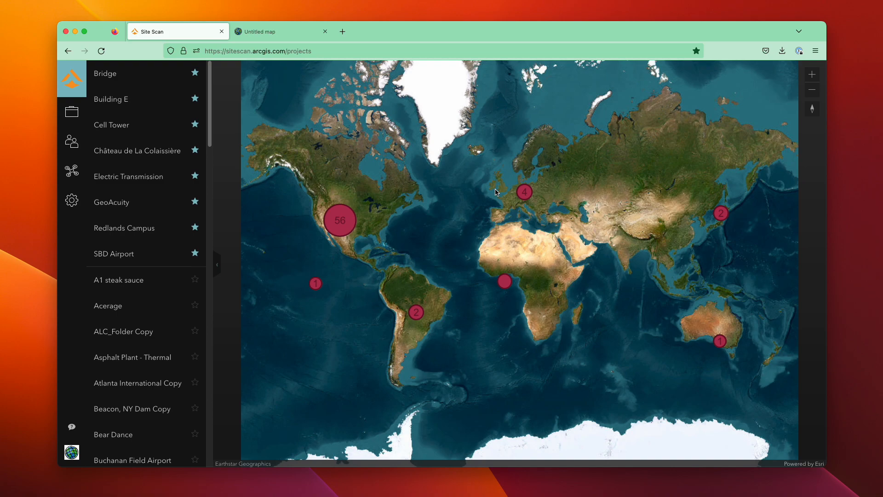
- Enable the Create Web Services beta feature in the user settings
{"action": "left_click", "coordinate": [72, 451]}
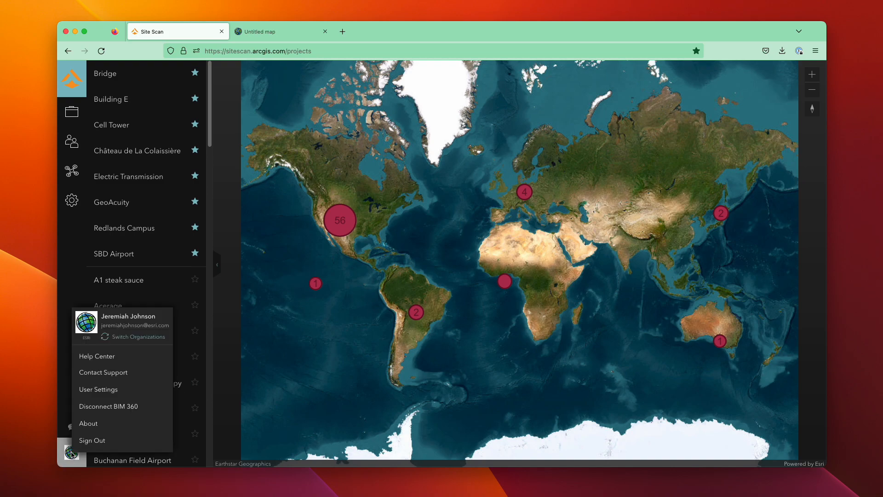
{"action": "left_click", "coordinate": [98, 394]}
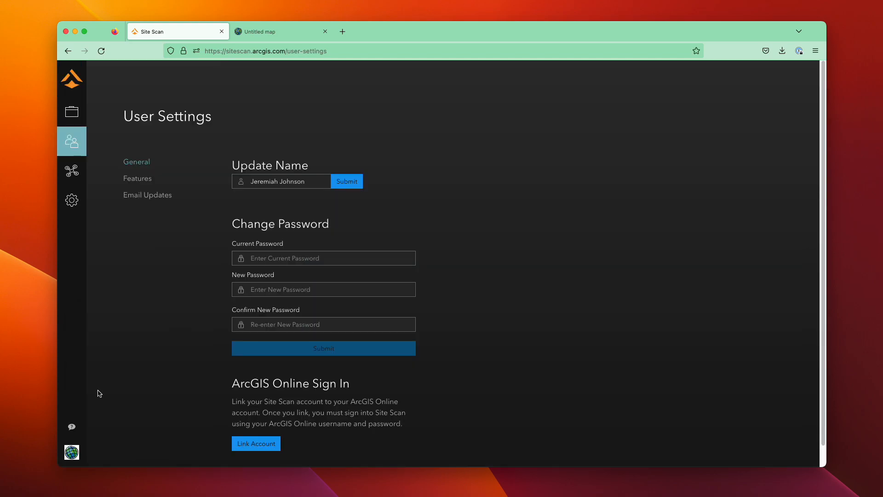
{"action": "left_click", "coordinate": [138, 179]}
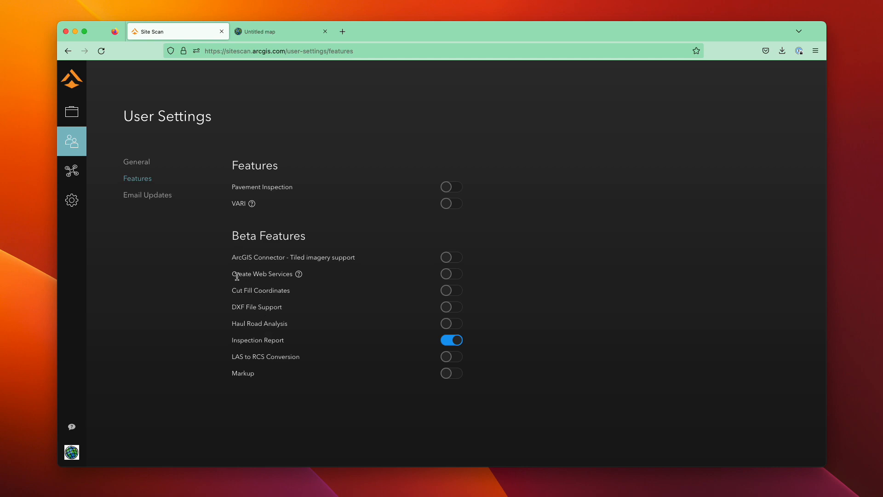
{"action": "left_click_drag", "start_coordinate": [231, 274], "coordinate": [288, 274]}
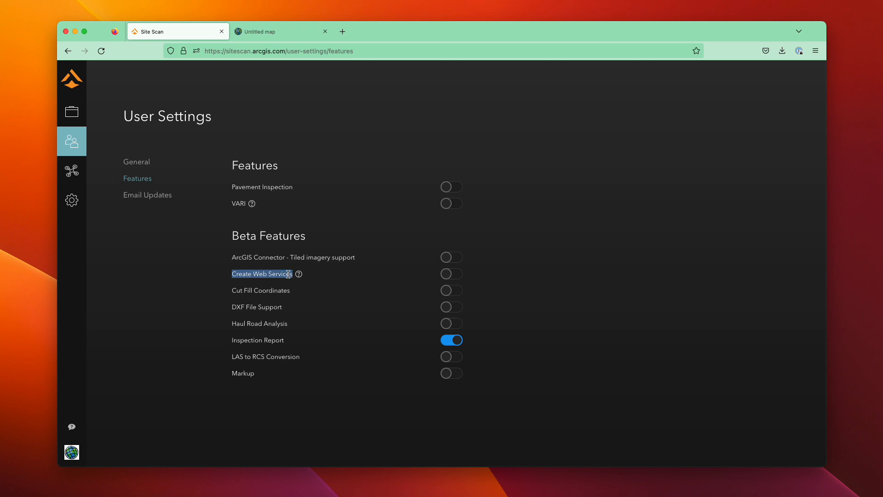
{"action": "left_click", "coordinate": [202, 274]}
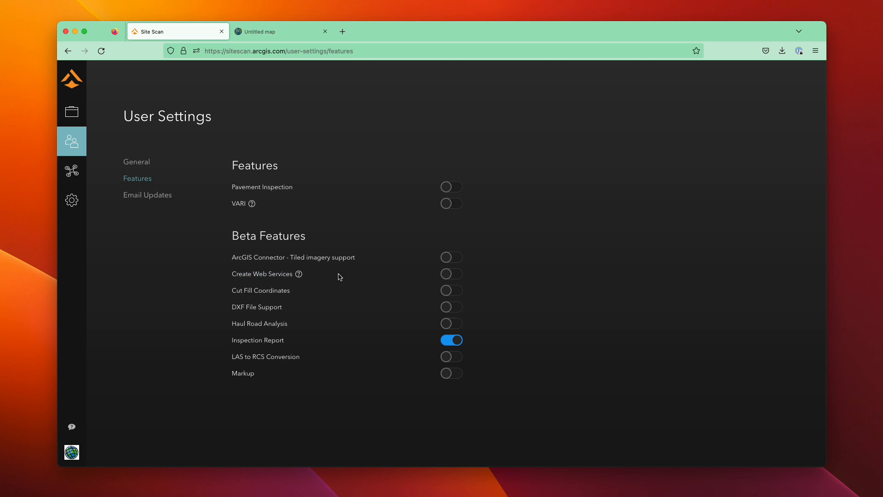
{"action": "left_click", "coordinate": [459, 275]}
- Open the Web Service page of the Building E project
{"action": "left_click", "coordinate": [78, 84]}
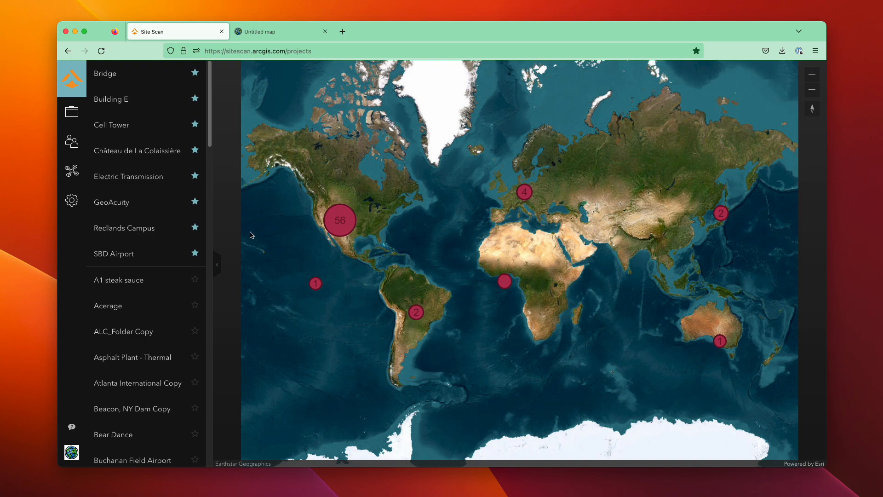
{"action": "left_click", "coordinate": [118, 102]}
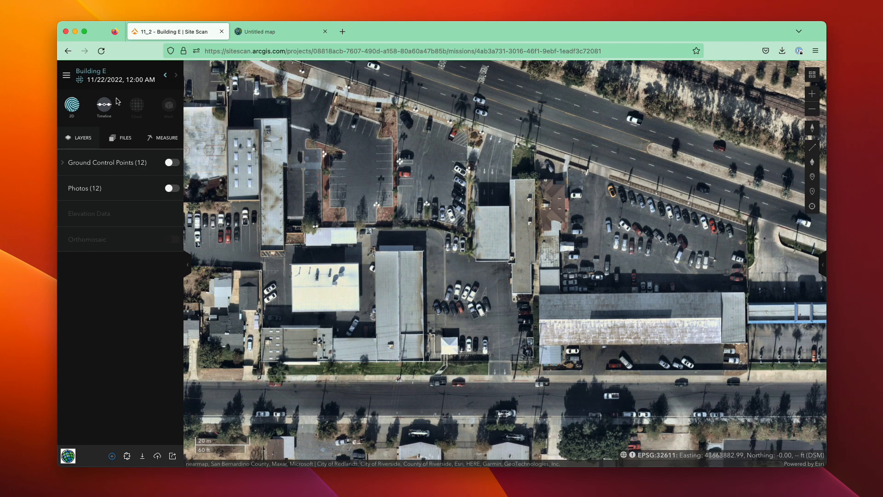
{"action": "left_click", "coordinate": [100, 76]}
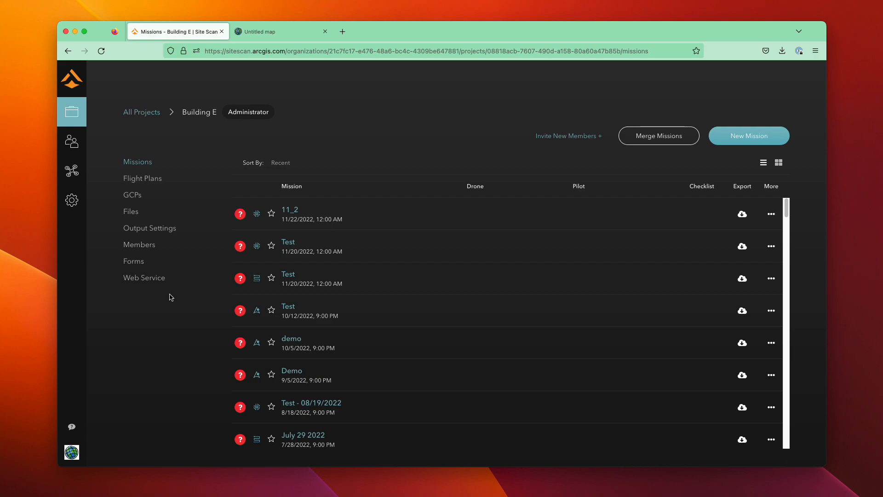
{"action": "left_click", "coordinate": [150, 281]}
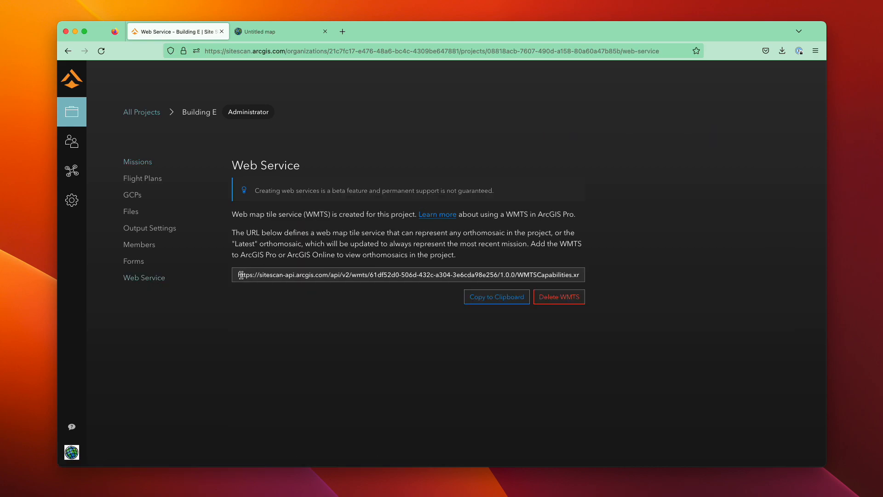
- Review the parts of the Building E project's WMTS URL and copy the full URL to the clipboard
{"action": "left_click_drag", "start_coordinate": [259, 275], "coordinate": [329, 275]}
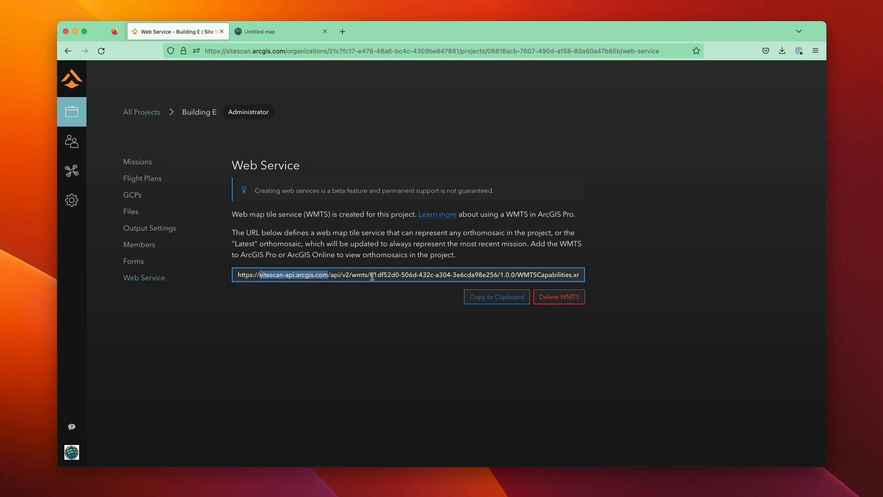
{"action": "left_click", "coordinate": [397, 274]}
{"action": "left_click_drag", "start_coordinate": [518, 275], "coordinate": [616, 279]}
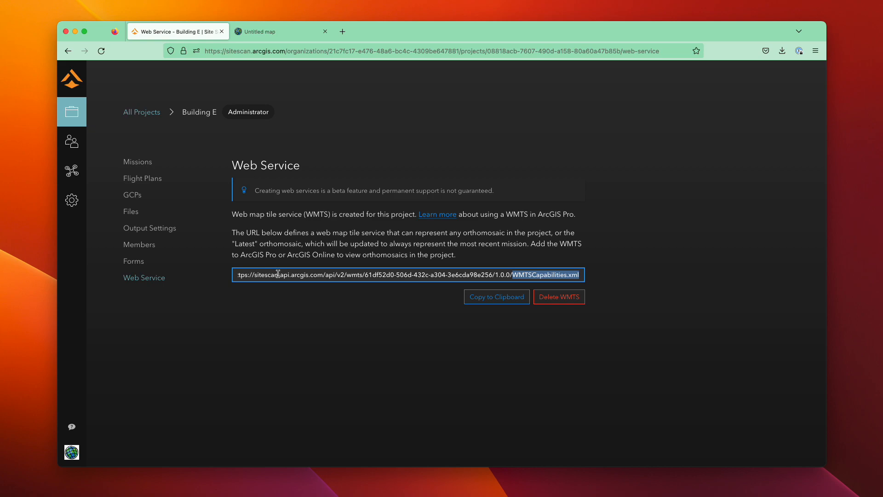
{"action": "left_click_drag", "start_coordinate": [183, 112], "coordinate": [220, 115]}
{"action": "left_click", "coordinate": [317, 330]}
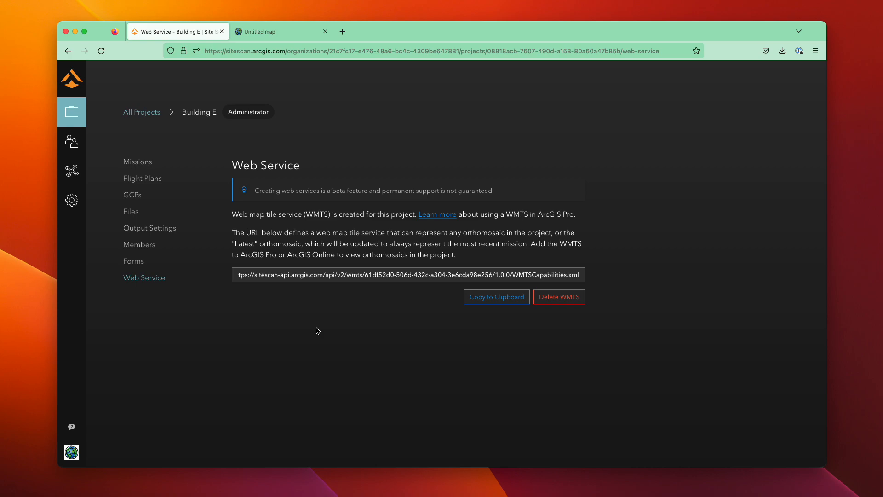
{"action": "left_click", "coordinate": [511, 301]}
- Switch to the untitled map in ArcGIS Map Viewer and load the copied WMTS (OGC) URL as a layer source
{"action": "left_click", "coordinate": [286, 36]}
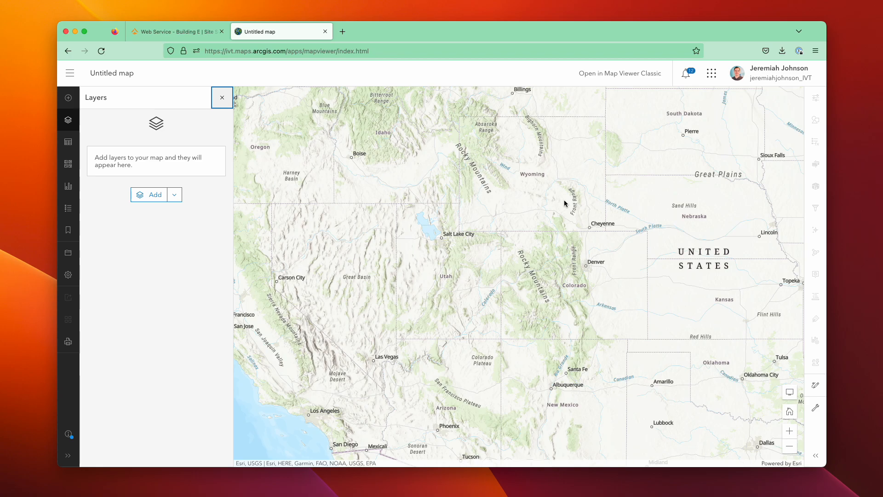
{"action": "left_click", "coordinate": [68, 101]}
{"action": "left_click", "coordinate": [119, 125]}
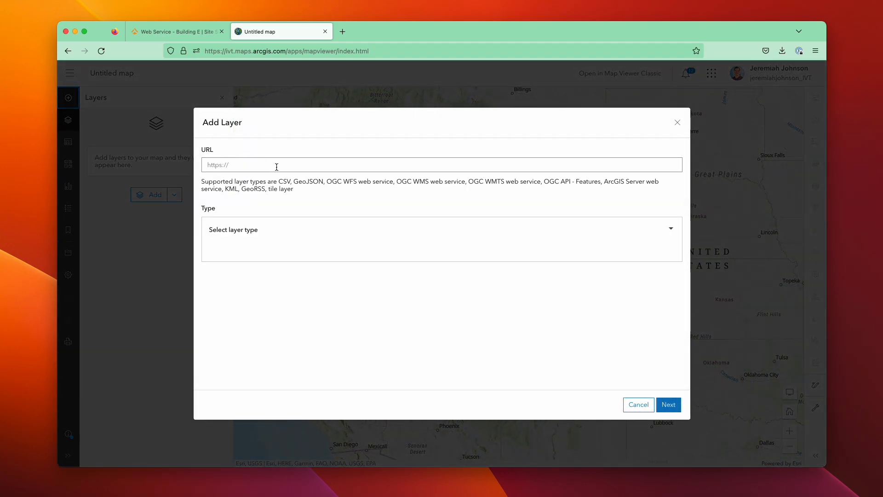
{"action": "right_click", "coordinate": [277, 168]}
{"action": "left_click", "coordinate": [292, 213]}
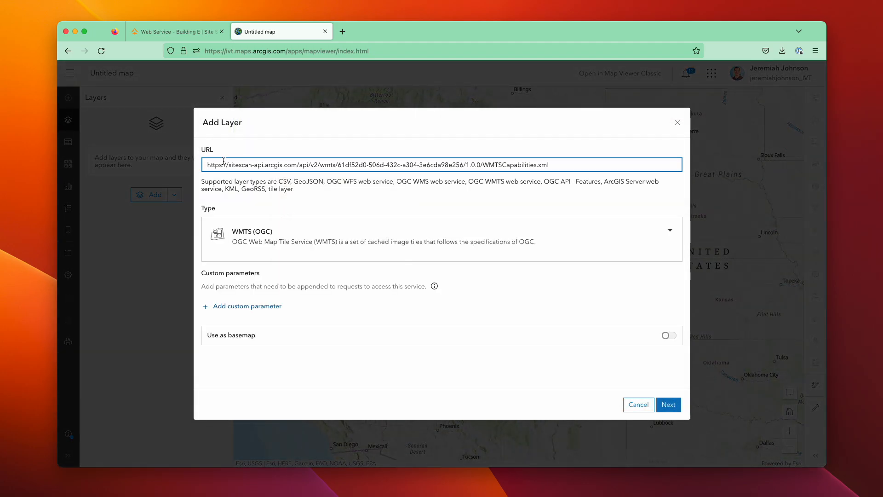
{"action": "left_click", "coordinate": [670, 406]}
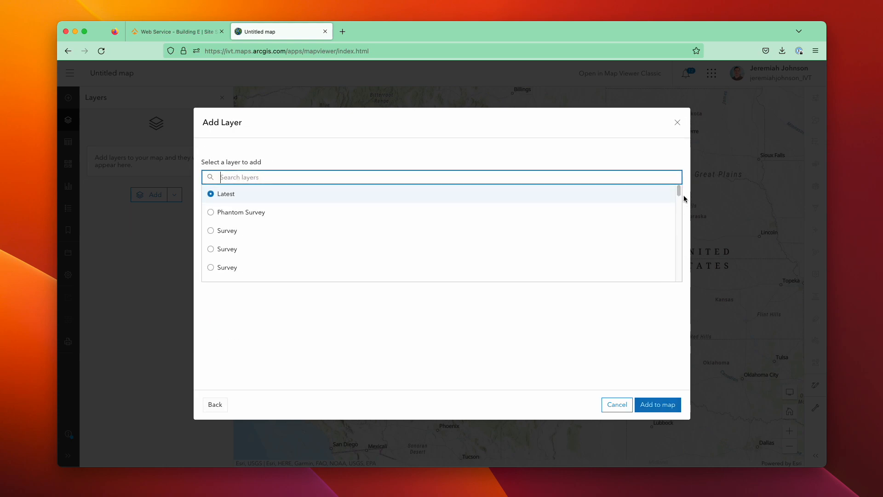
- Browse the service's available layers and add the Latest orthomosaic layer to the map
{"action": "left_click_drag", "start_coordinate": [678, 193], "coordinate": [674, 276]}
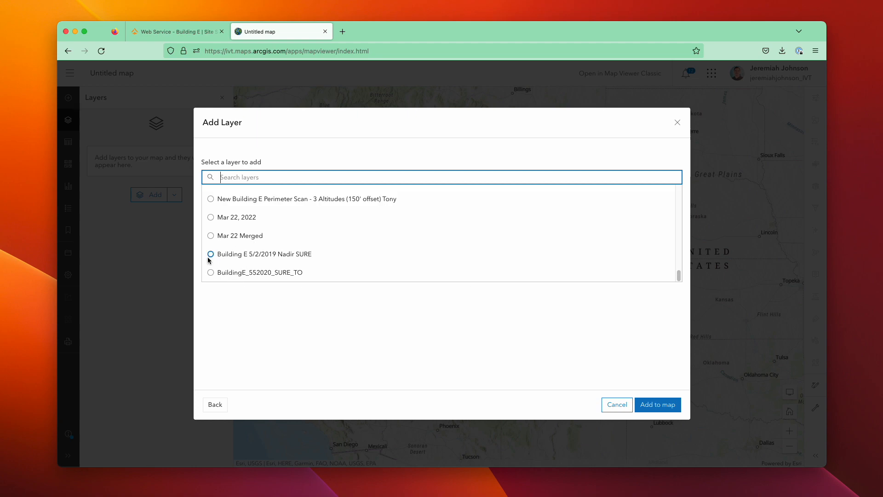
{"action": "left_click_drag", "start_coordinate": [677, 275], "coordinate": [679, 187]}
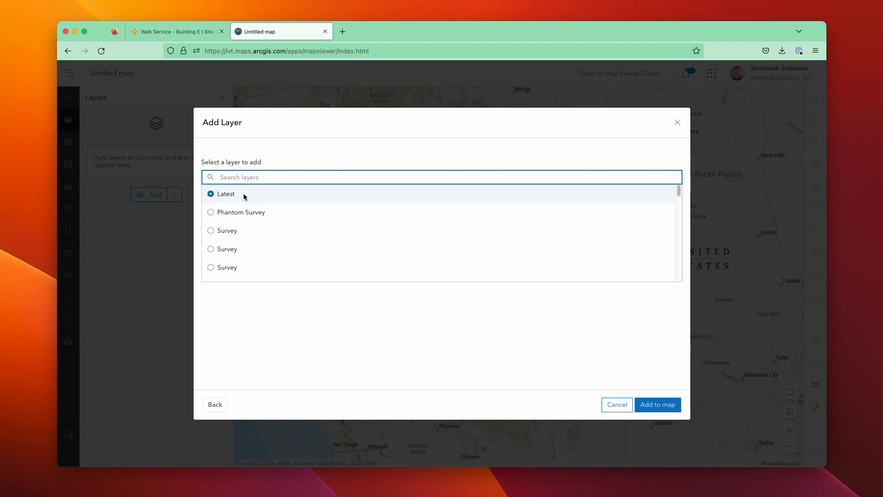
{"action": "left_click", "coordinate": [210, 197]}
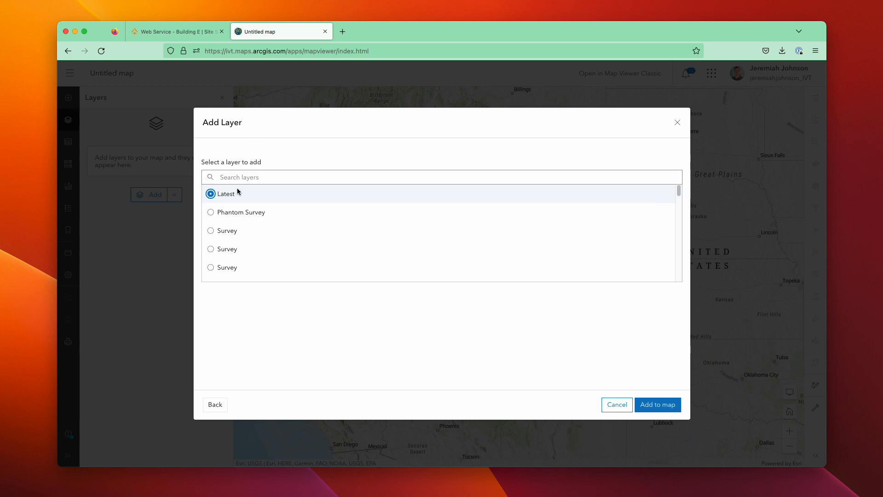
{"action": "left_click", "coordinate": [669, 406]}
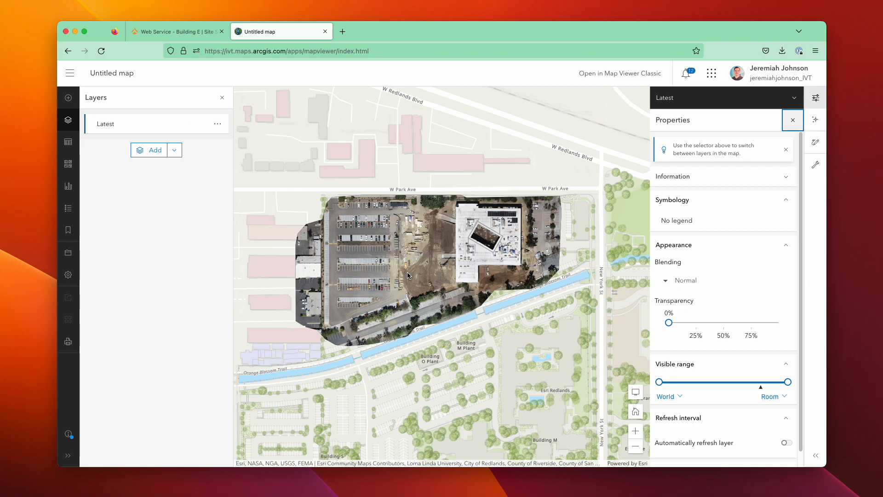
- Examine the Latest orthomosaic's detail and full extent on the map, closing the layer properties
{"action": "scroll", "coordinate": [408, 275], "scroll_direction": "up", "scroll_amount": 5}
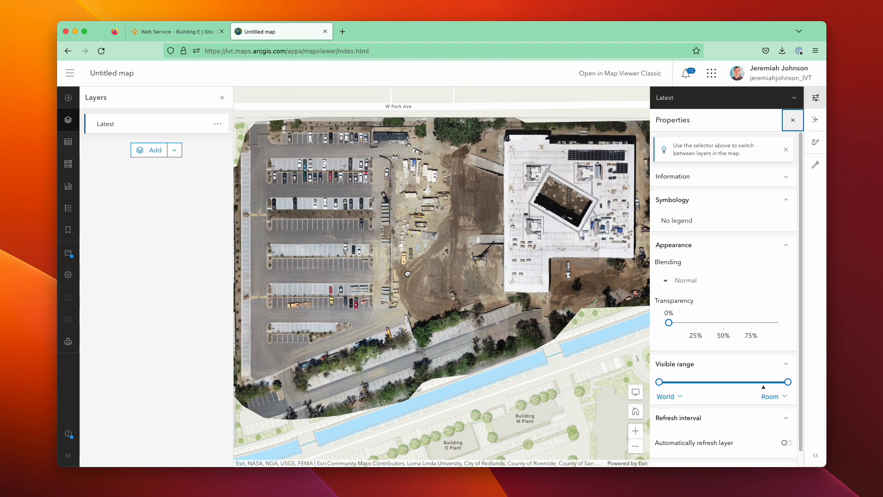
{"action": "scroll", "coordinate": [487, 291], "scroll_direction": "up", "scroll_amount": 3}
{"action": "scroll", "coordinate": [486, 294], "scroll_direction": "down", "scroll_amount": 7}
{"action": "scroll", "coordinate": [388, 294], "scroll_direction": "up", "scroll_amount": 3}
{"action": "scroll", "coordinate": [388, 298], "scroll_direction": "up", "scroll_amount": 5}
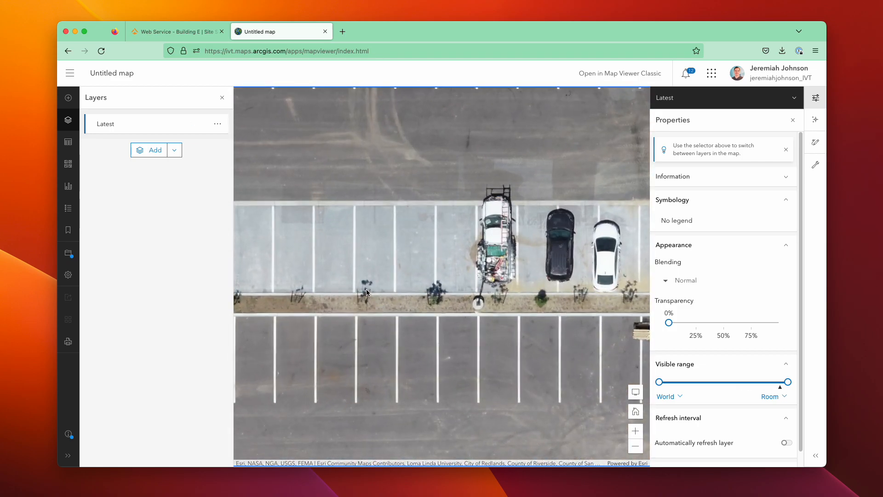
{"action": "scroll", "coordinate": [366, 289], "scroll_direction": "down", "scroll_amount": 6}
{"action": "left_click", "coordinate": [793, 120]}
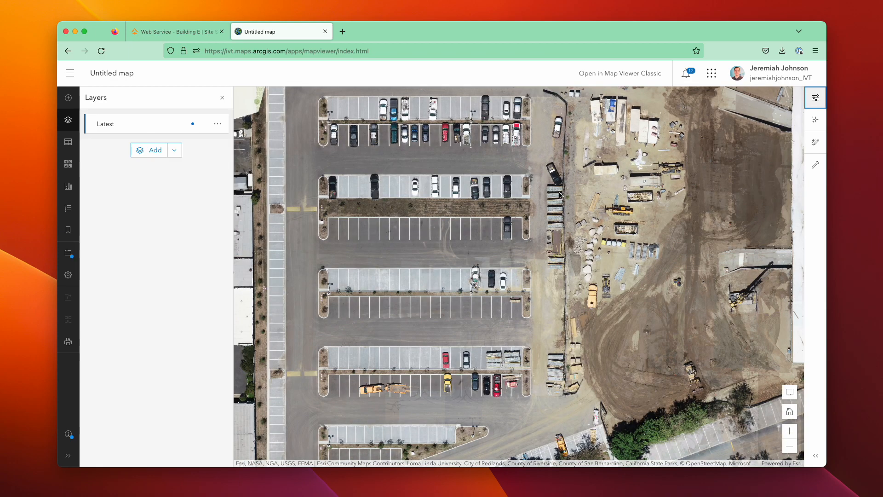
{"action": "scroll", "coordinate": [449, 249], "scroll_direction": "down", "scroll_amount": 3}
{"action": "mouse_move", "coordinate": [458, 245]}
{"action": "left_mouse_down"}
{"action": "mouse_move", "coordinate": [445, 258]}
{"action": "mouse_move", "coordinate": [456, 251]}
{"action": "left_mouse_up"}
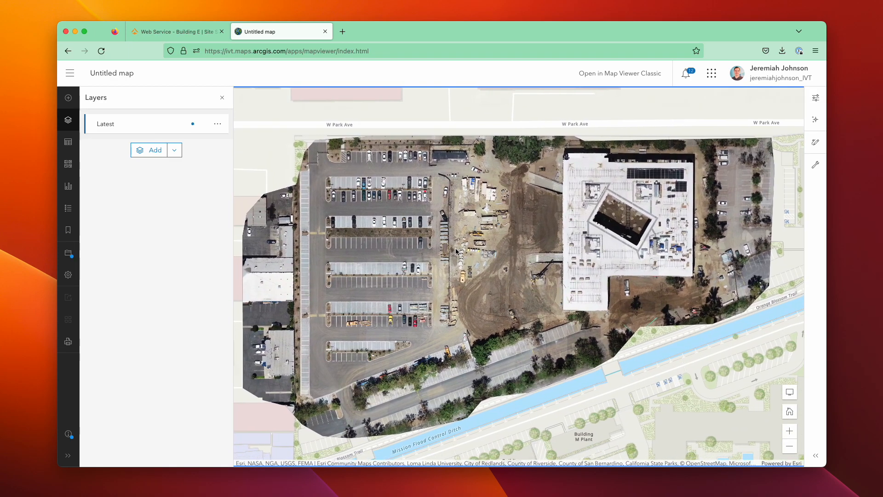